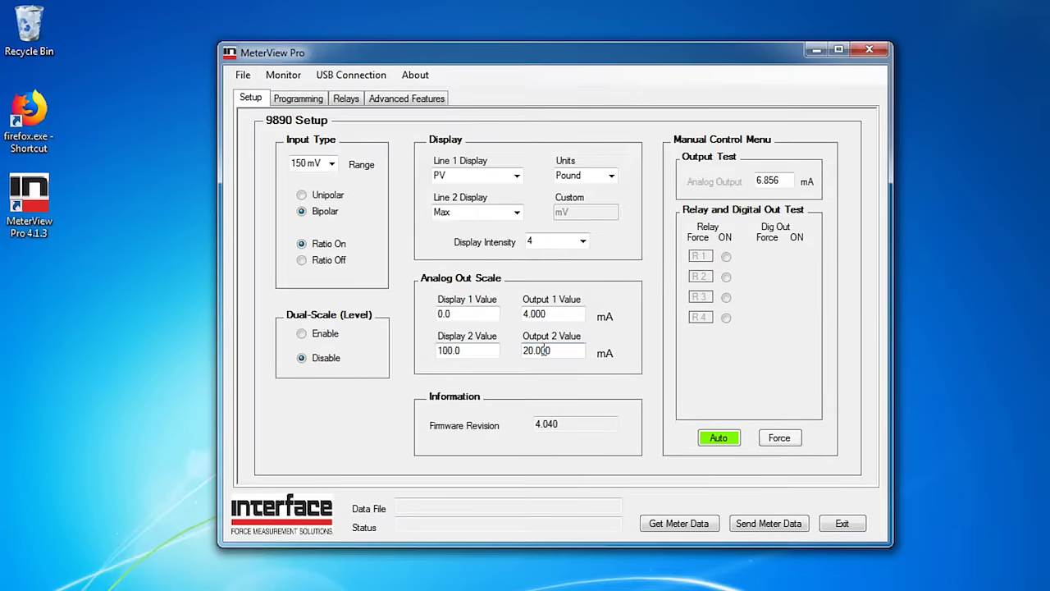
Write the 9890 setup settings to the meter until the status shows Send Complete.
click(767, 525)
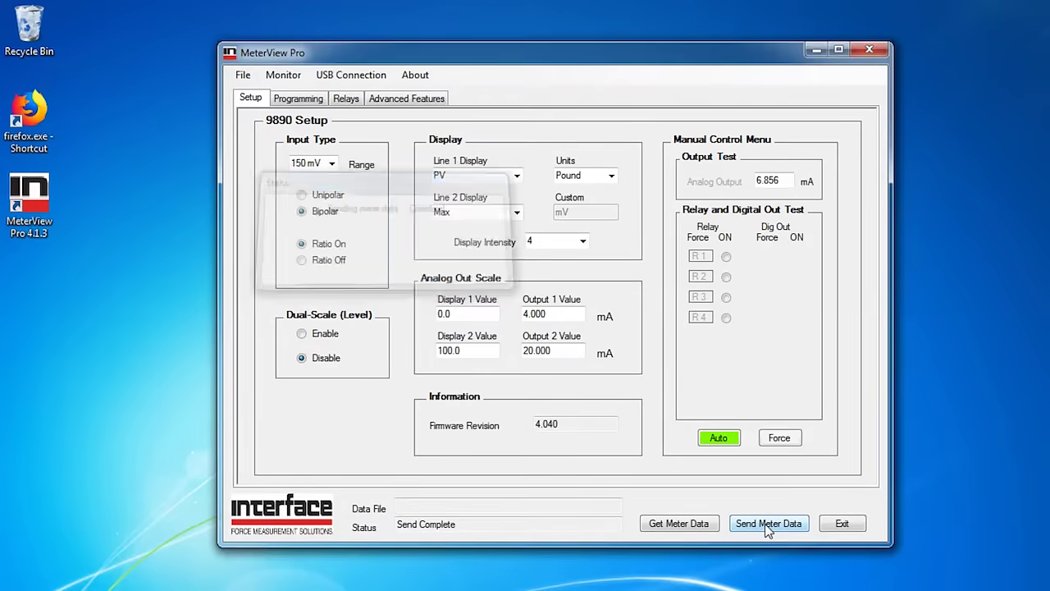
Send the 2-point PV1 scaling (0.00→0.0, 20.00→100.0) with ddddd.d decimal to the meter.
click(306, 102)
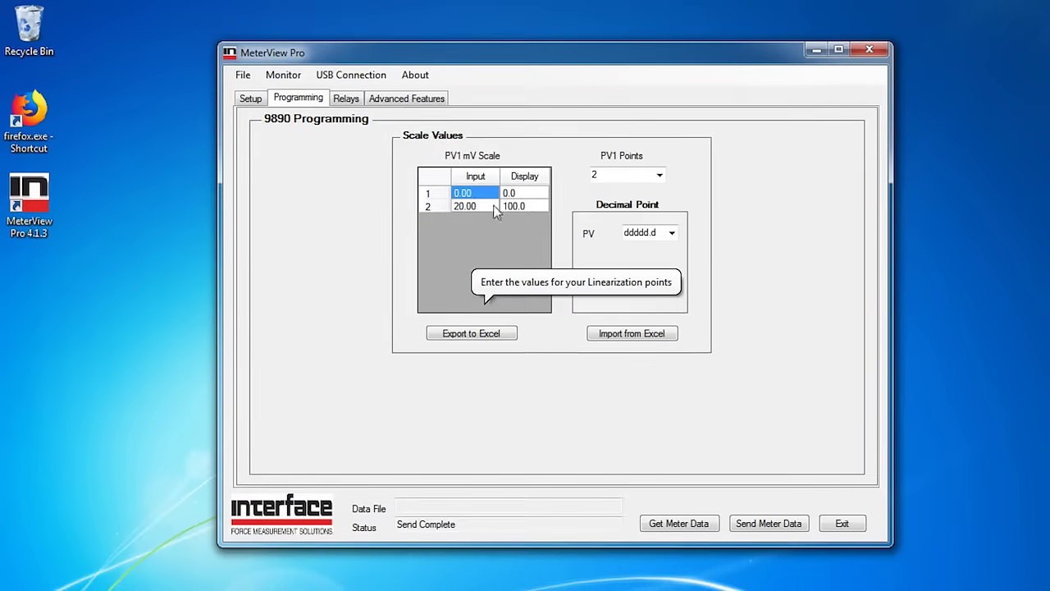
click(660, 177)
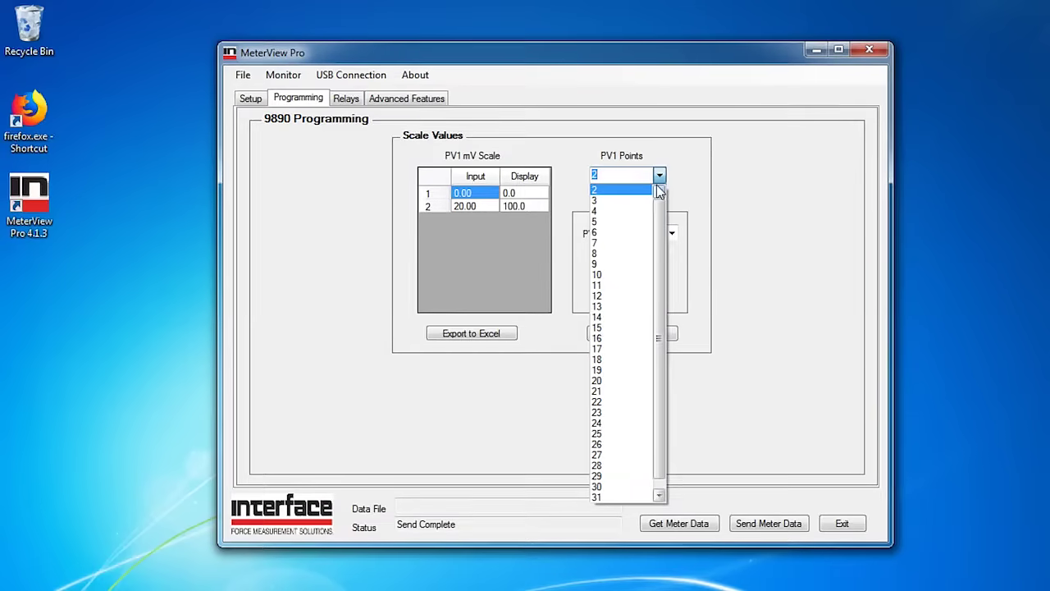
click(696, 172)
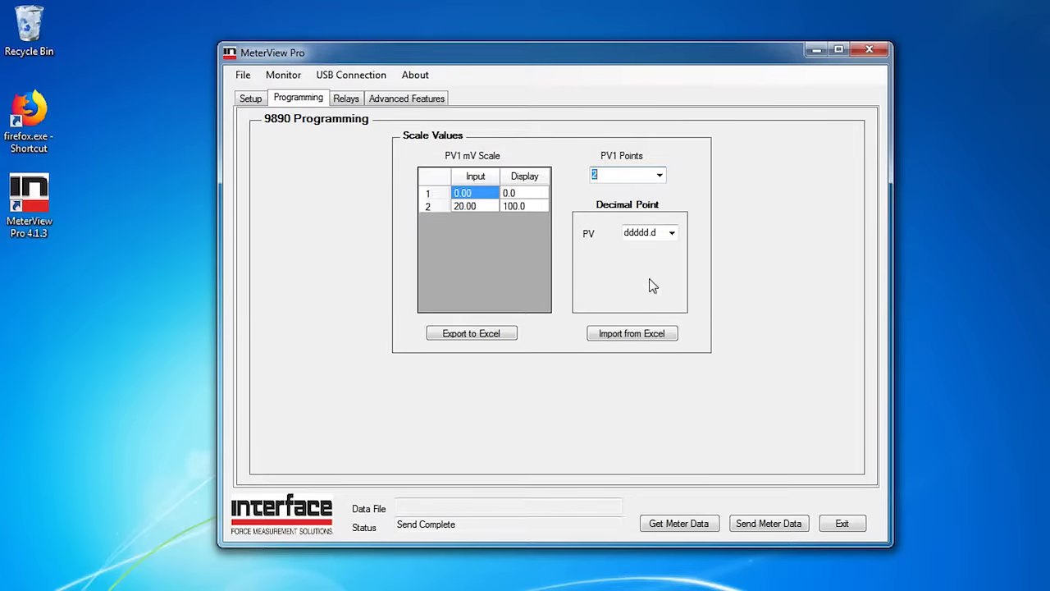
click(672, 233)
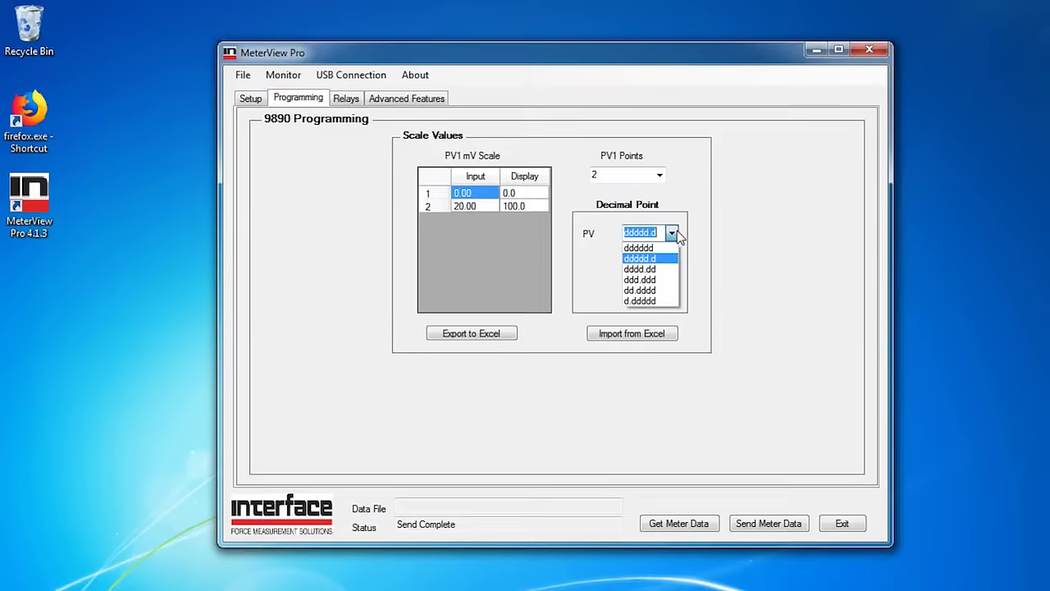
click(667, 258)
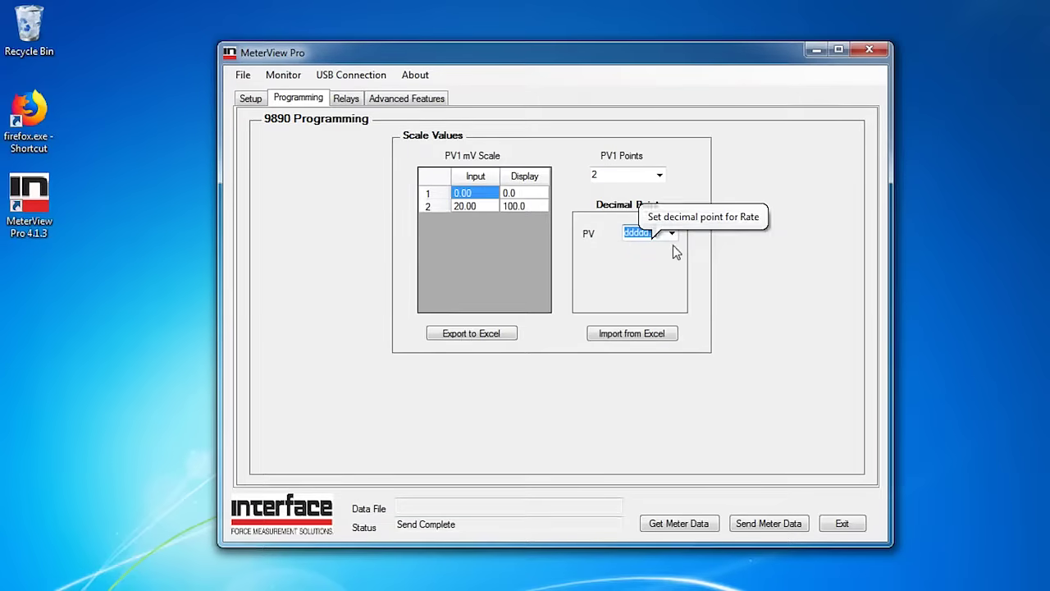
click(753, 527)
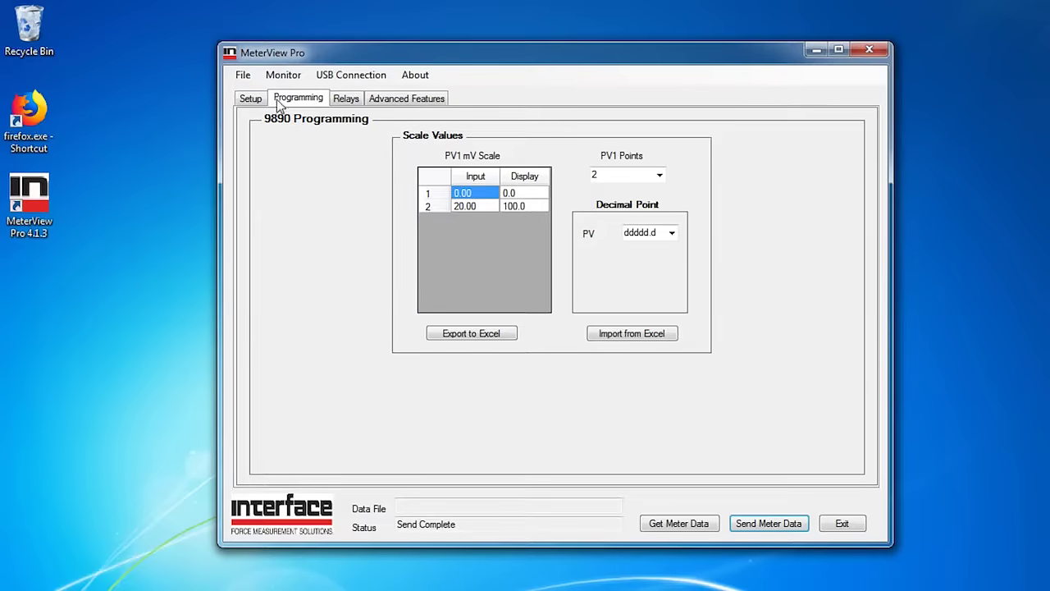
Show live PV, MAX and MIN readings in lbf for meter 247.
click(286, 74)
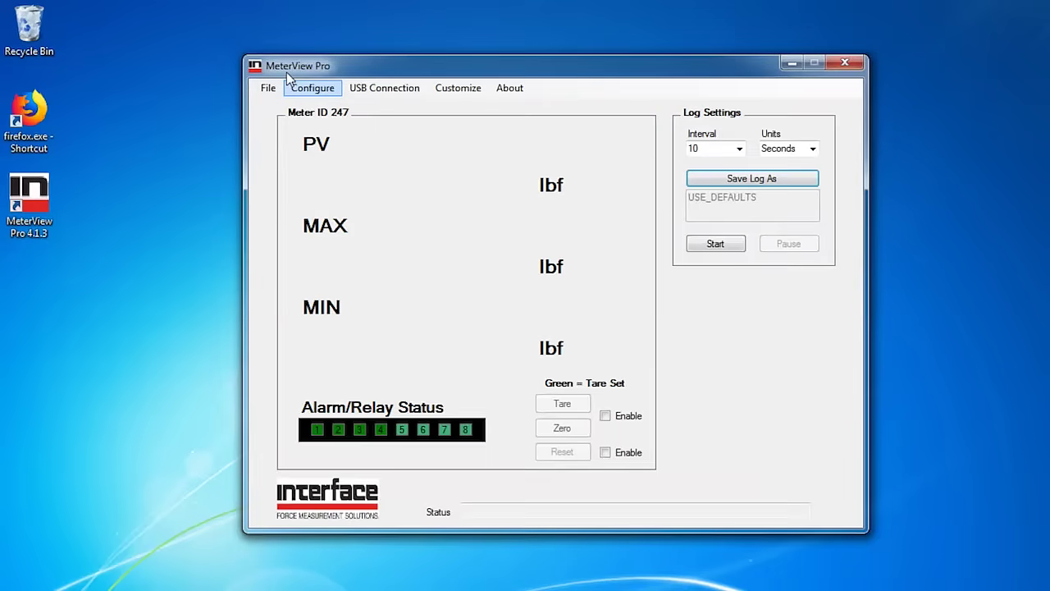